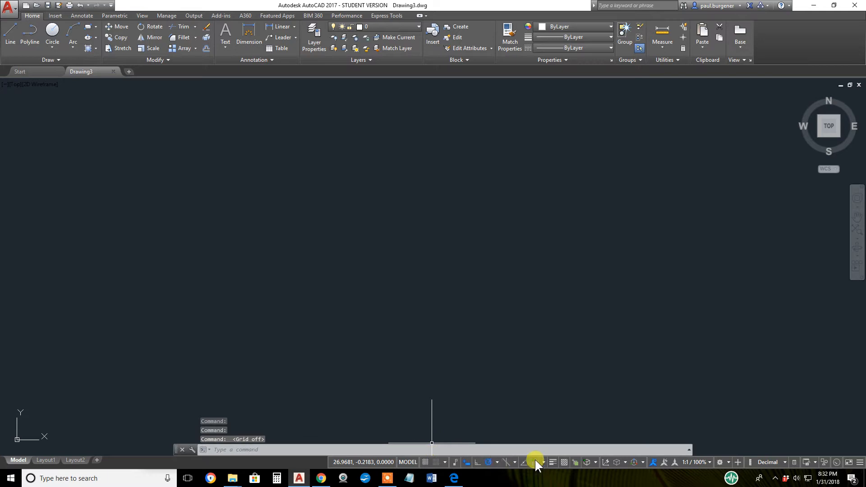
Turn off the display of annotative objects for all scales and check the running object snap modes
{"action": "left_click", "coordinate": [653, 463]}
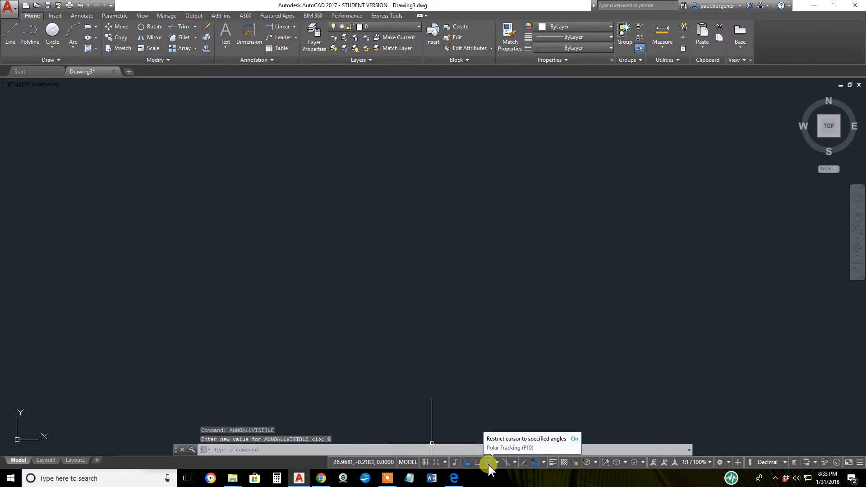
{"action": "left_click", "coordinate": [543, 461]}
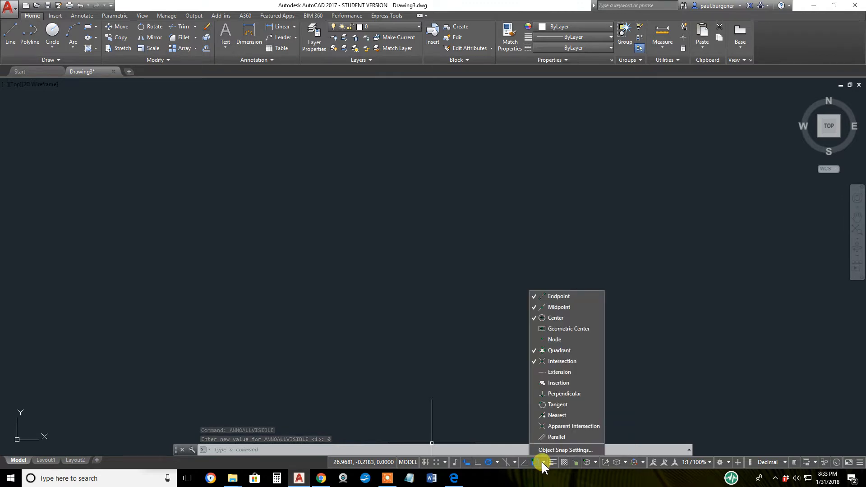
{"action": "left_click", "coordinate": [535, 462]}
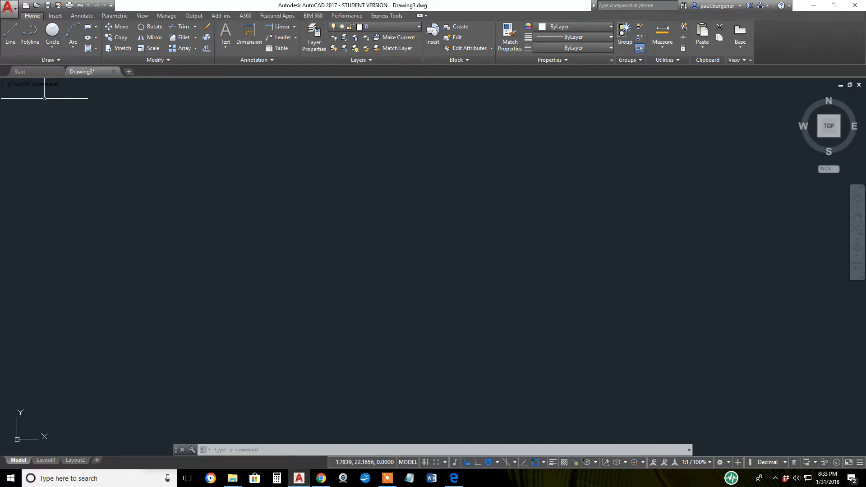
Draw four connected, crossing line segments in a rough star shape on layer 0, the first about 6 units long at 315°
{"action": "left_click", "coordinate": [11, 33]}
{"action": "left_click", "coordinate": [108, 169]}
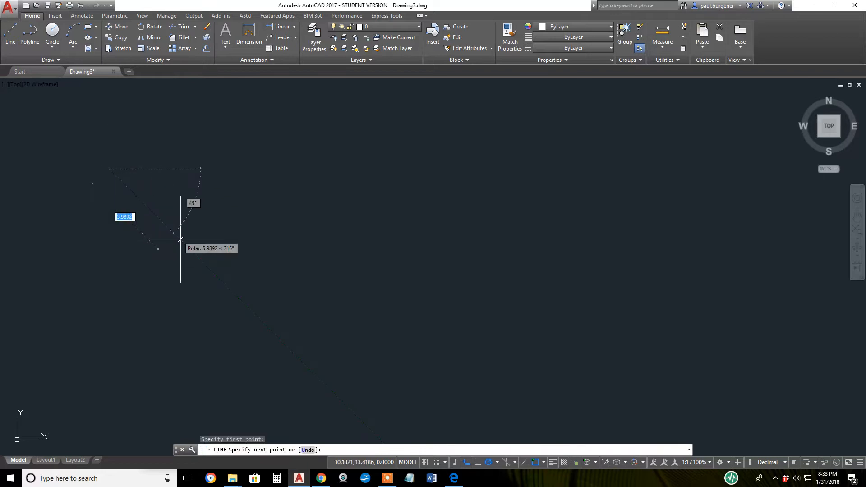
{"action": "left_click", "coordinate": [180, 239]}
{"action": "left_click", "coordinate": [192, 141]}
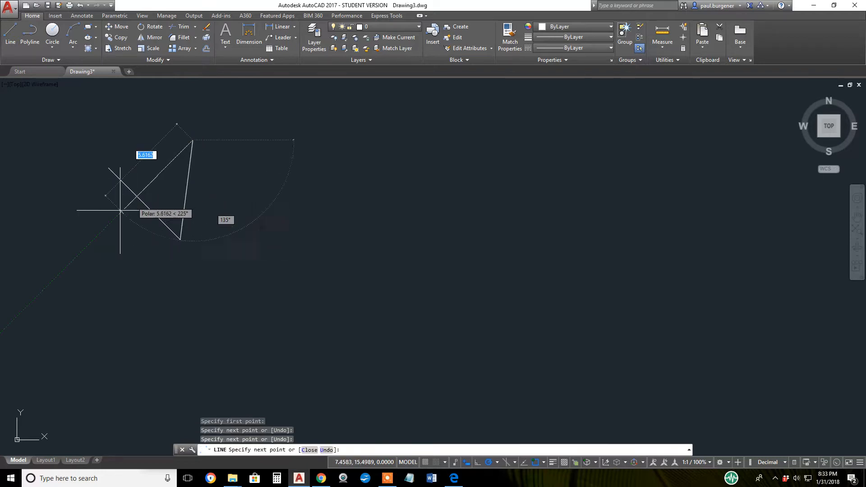
{"action": "left_click", "coordinate": [103, 219]}
{"action": "left_click", "coordinate": [243, 202]}
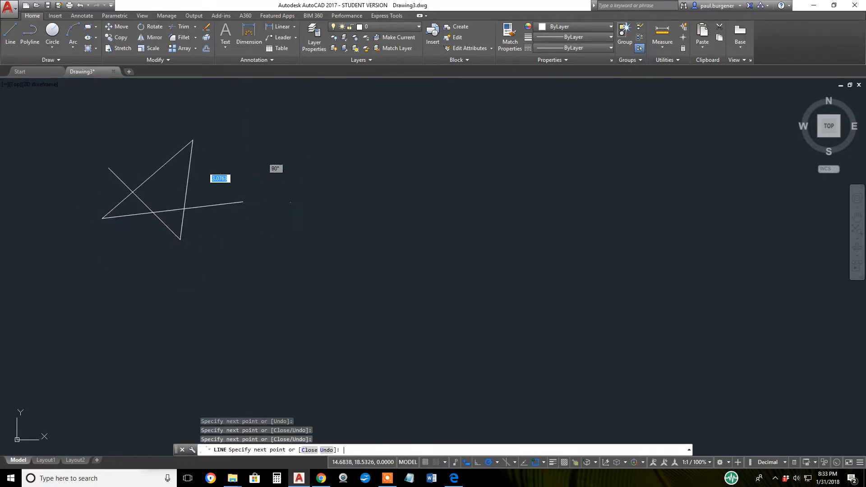
{"action": "key", "text": "Return"}
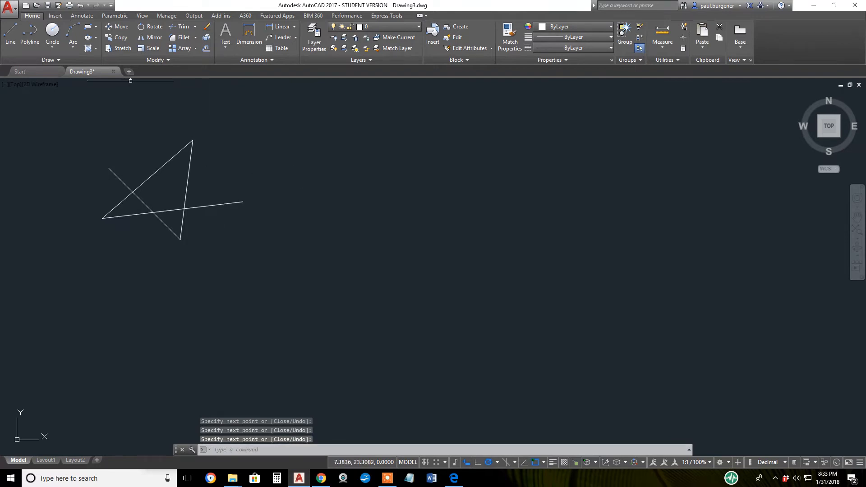
Create three new layers in the Layer Properties Manager and name the third one Furniture
{"action": "left_click", "coordinate": [316, 39]}
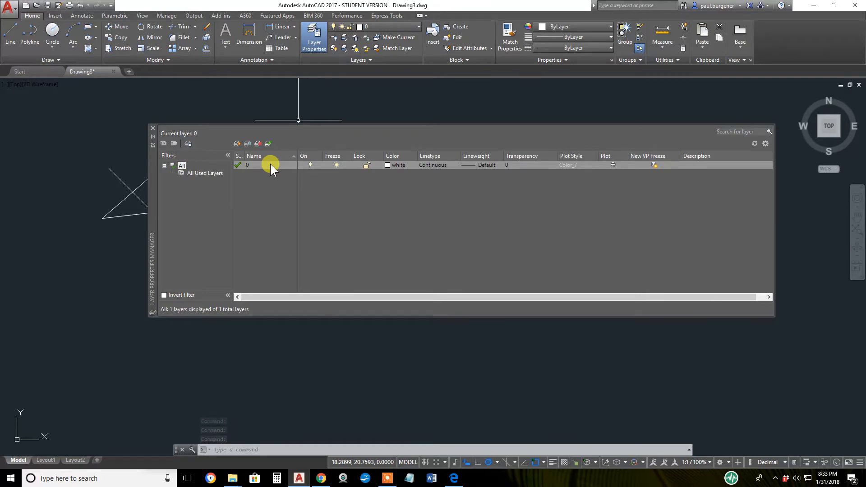
{"action": "left_click", "coordinate": [237, 145]}
{"action": "left_click", "coordinate": [237, 145]}
{"action": "left_click", "coordinate": [237, 145]}
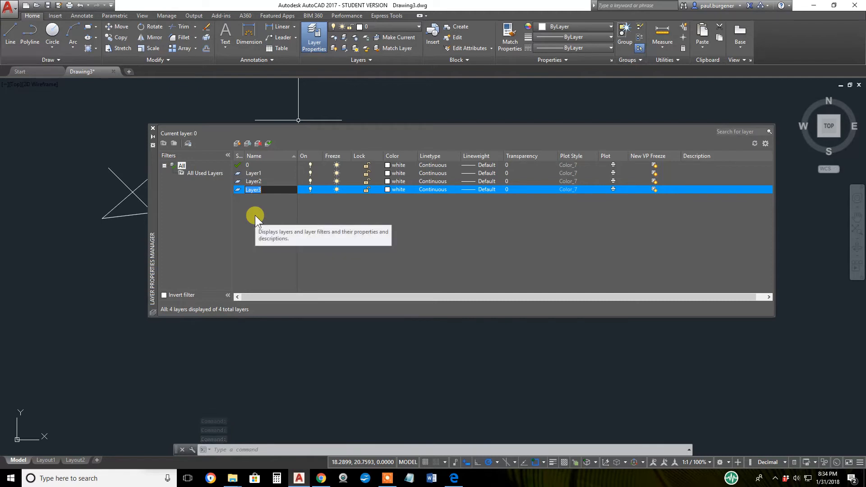
{"action": "type", "text": "Furnoti"}
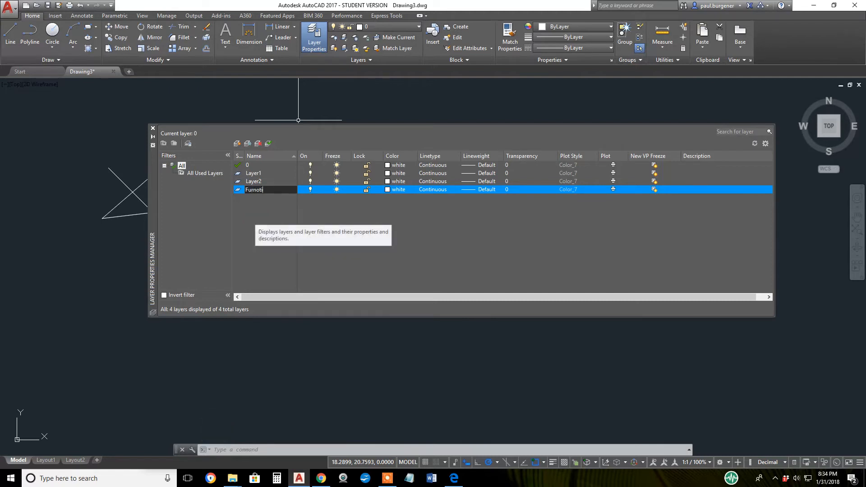
{"action": "key", "text": "BackSpace"}
{"action": "key", "text": "BackSpace"}
{"action": "key", "text": "BackSpace"}
{"action": "type", "text": "iture"}
Add two more layers named Foundation and Electrical
{"action": "left_click", "coordinate": [239, 141]}
{"action": "left_click", "coordinate": [239, 142]}
{"action": "type", "text": "Foundation"}
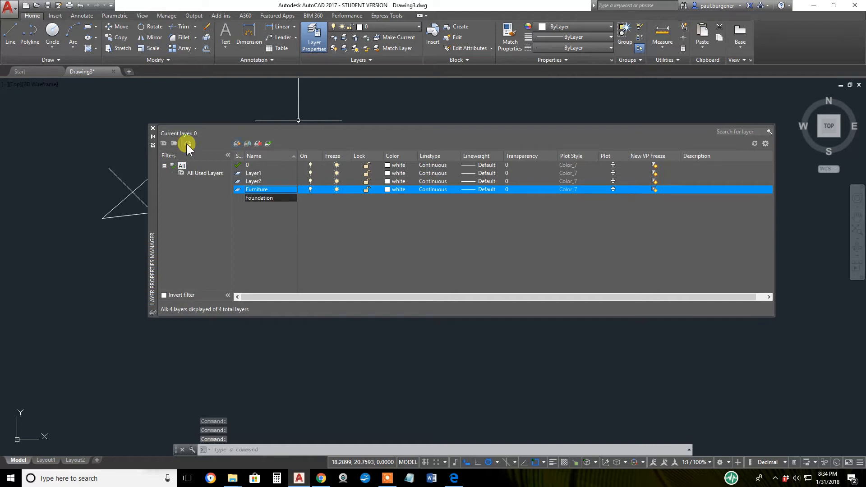
{"action": "left_click", "coordinate": [237, 142]}
{"action": "left_click", "coordinate": [237, 142]}
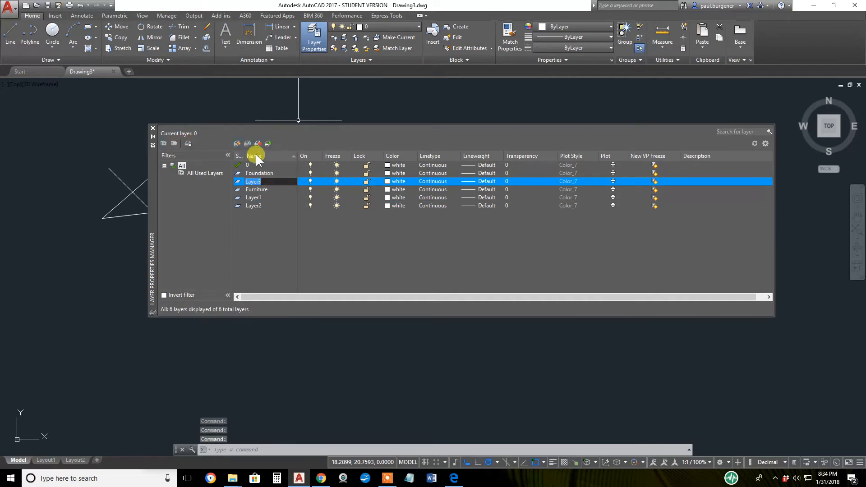
{"action": "type", "text": "El"}
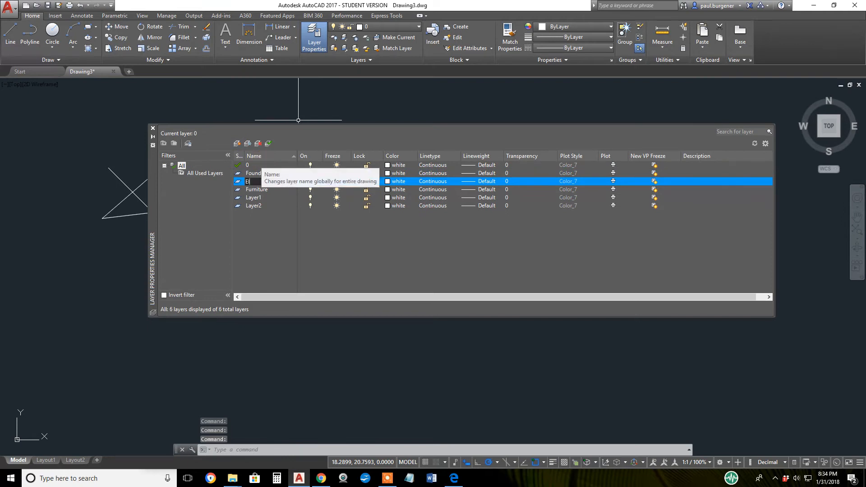
{"action": "type", "text": "ectr"}
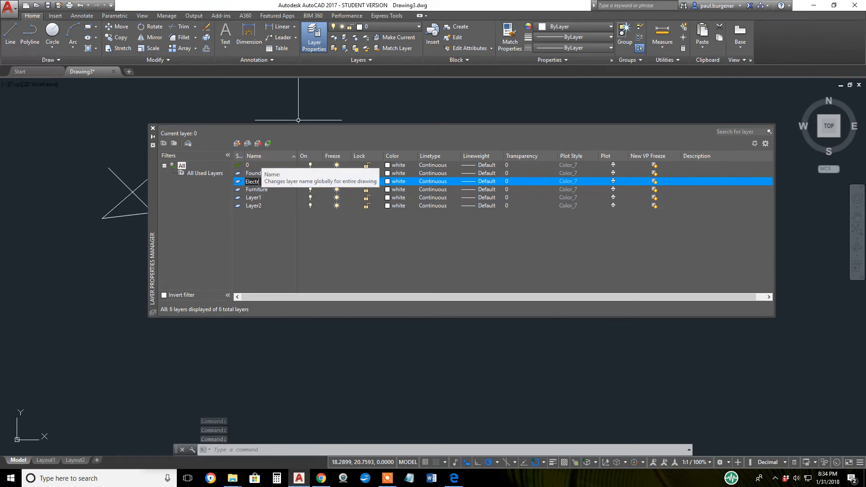
{"action": "type", "text": "ical"}
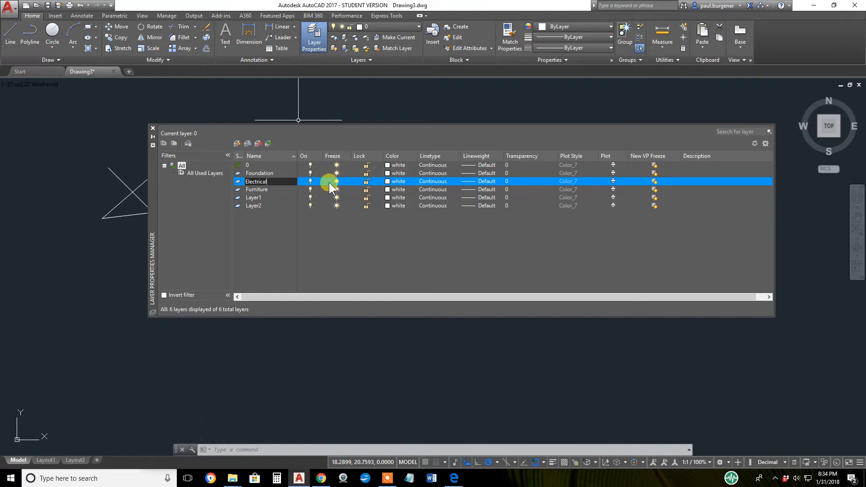
Rename Layer1 as "Refelected ceiling" and Layer2 as "Floor covering"
{"action": "left_click", "coordinate": [254, 198]}
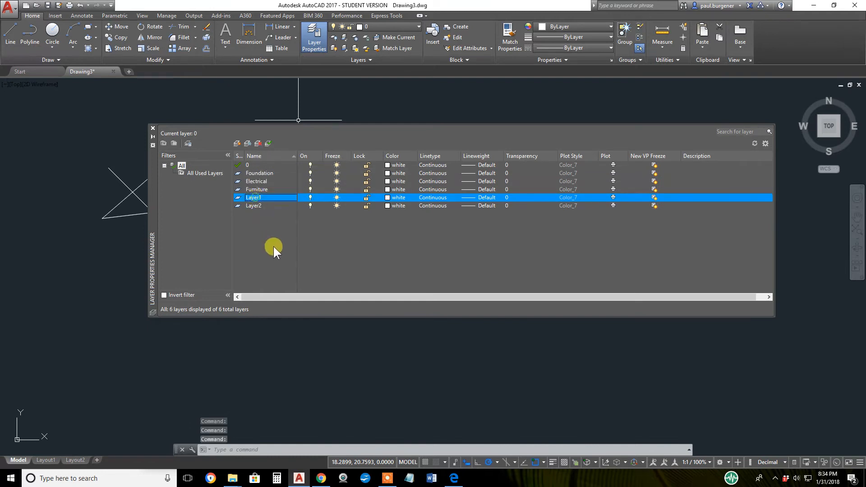
{"action": "left_click", "coordinate": [255, 195]}
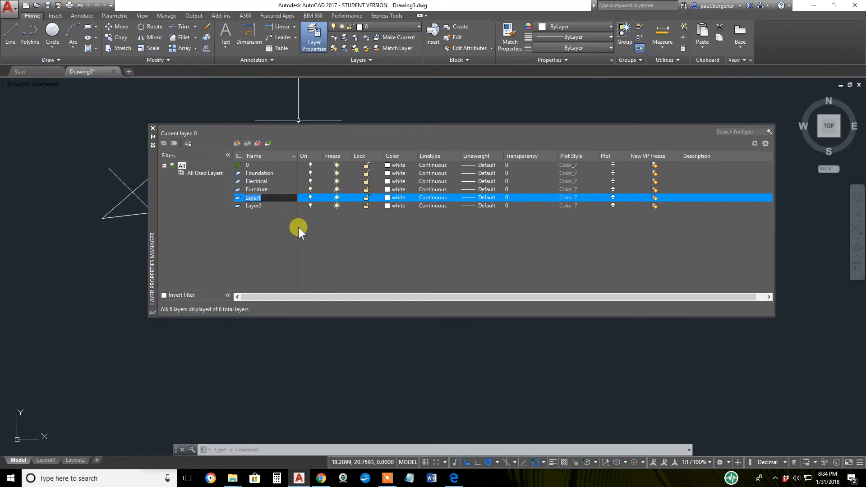
{"action": "type", "text": "Refel"}
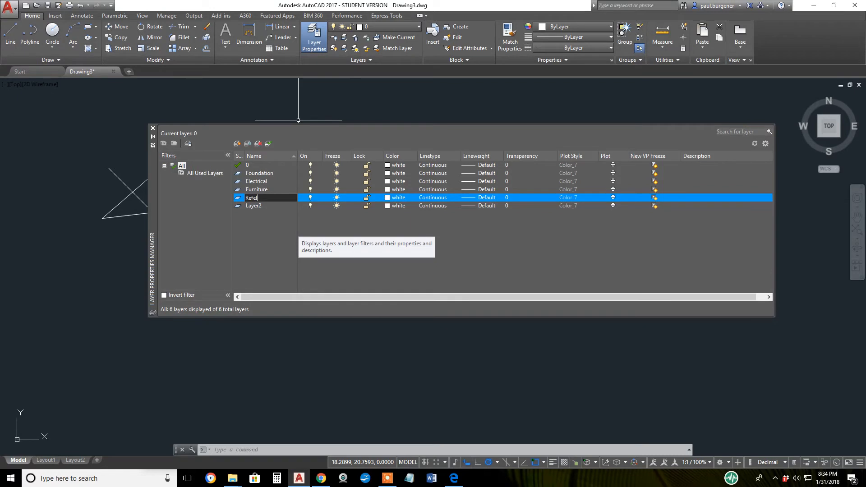
{"action": "type", "text": "ected ceiling"}
{"action": "right_click", "coordinate": [252, 206]}
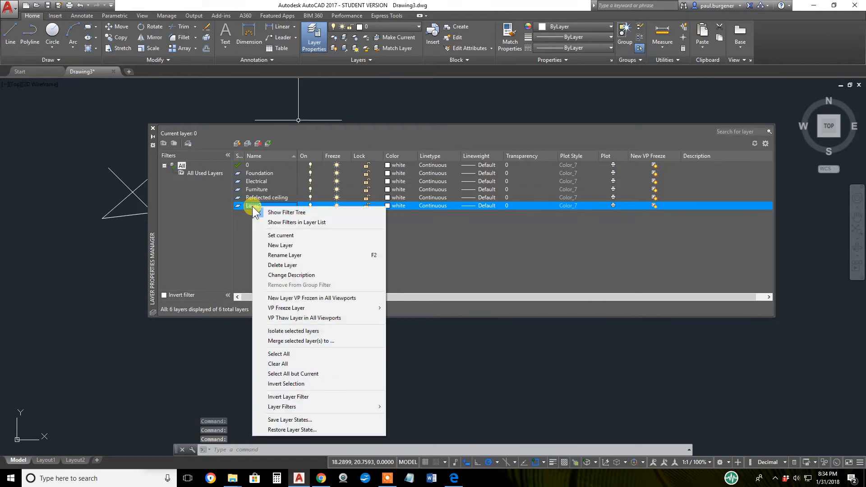
{"action": "left_click", "coordinate": [283, 255]}
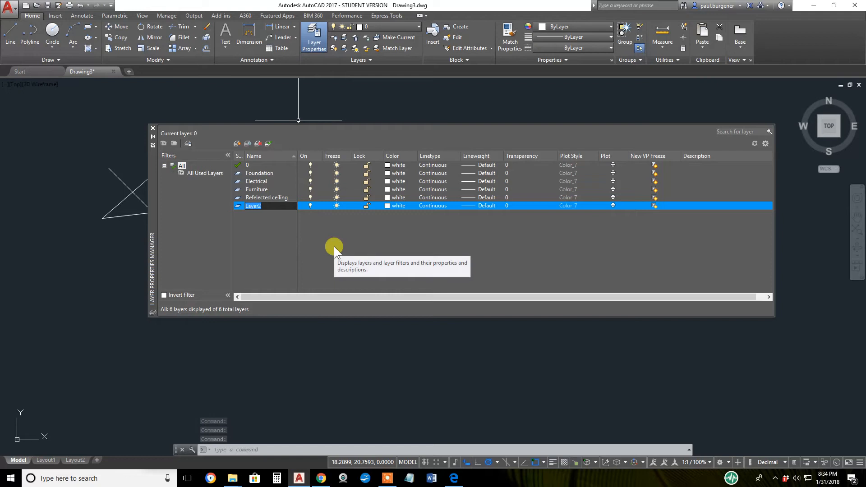
{"action": "type", "text": "Floor coving"}
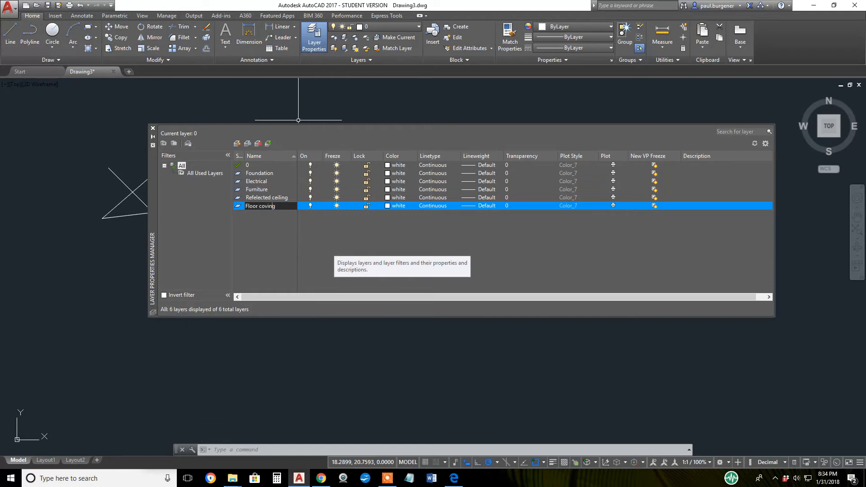
{"action": "type", "text": "er"}
Set the Floor covering layer's color to blue and the Refelected ceiling layer's color to magenta
{"action": "left_click", "coordinate": [397, 207]}
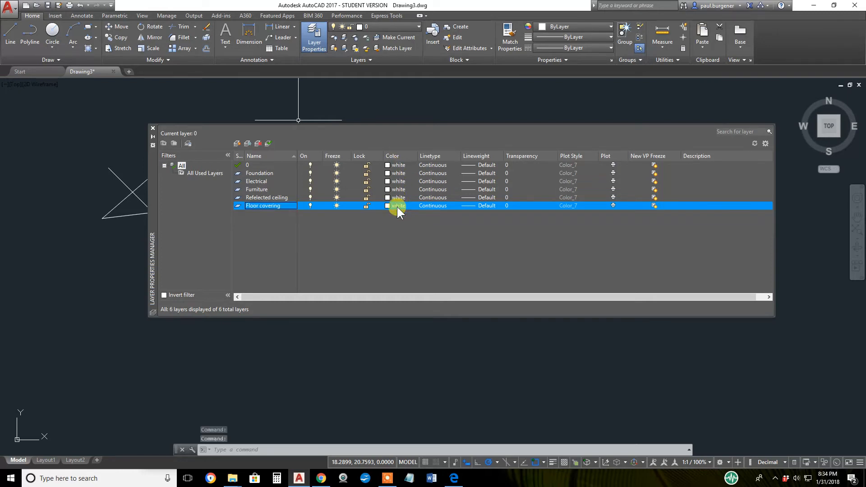
{"action": "left_click", "coordinate": [395, 260]}
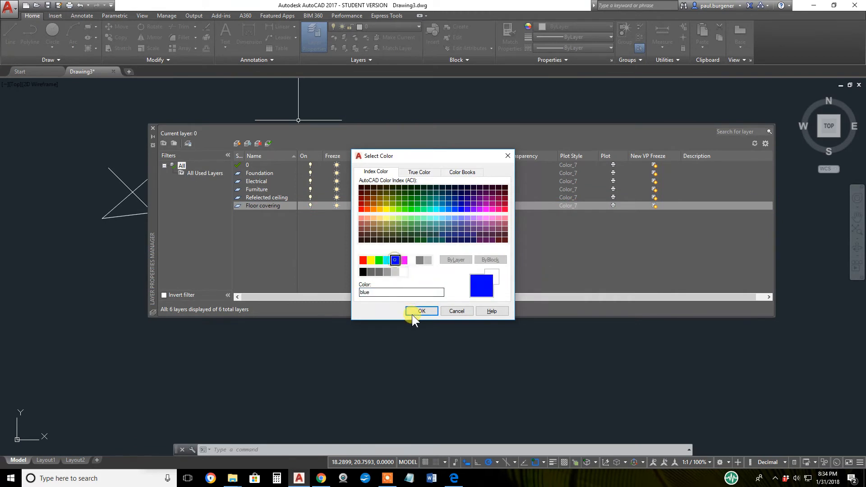
{"action": "left_click", "coordinate": [414, 308]}
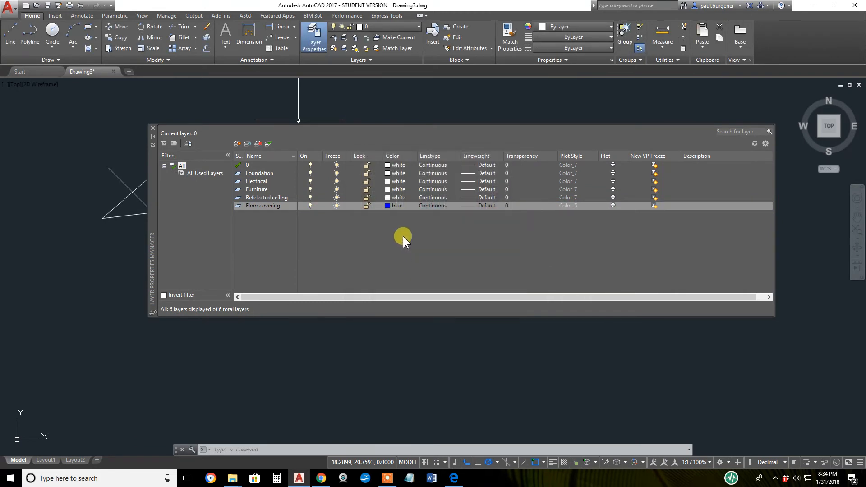
{"action": "left_click", "coordinate": [396, 197]}
{"action": "left_click", "coordinate": [403, 261]}
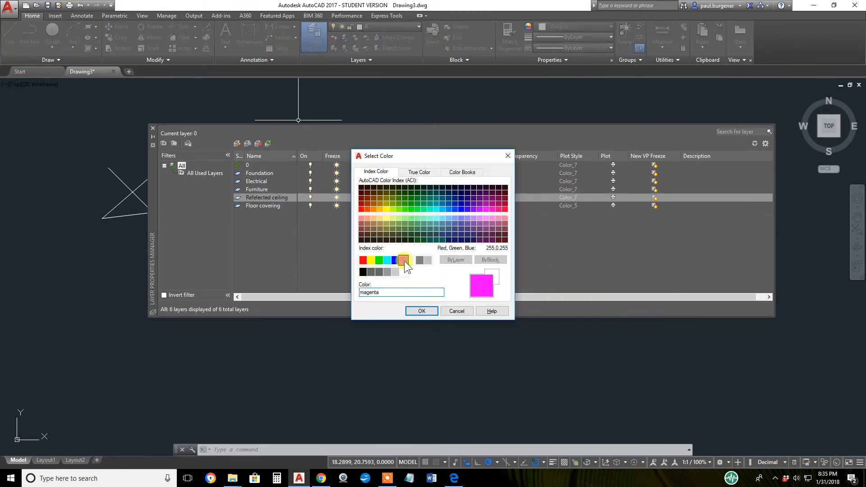
{"action": "left_click", "coordinate": [421, 311]}
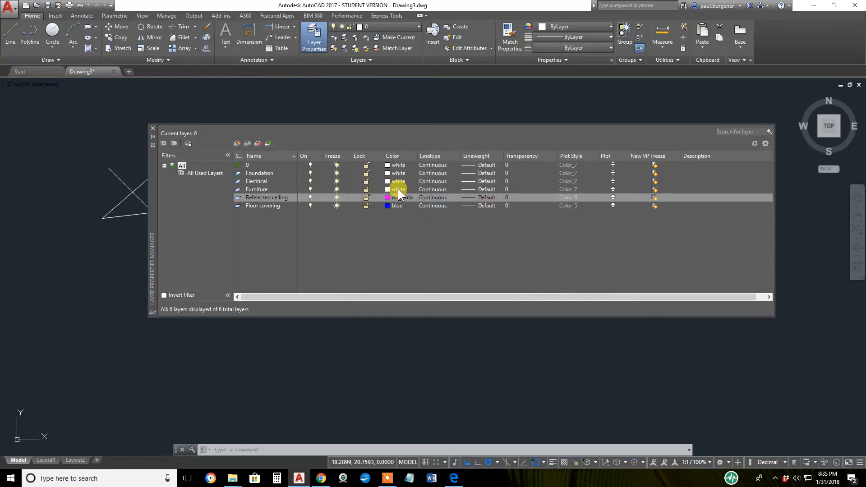
Set the Furniture layer's color to cyan and the Electrical layer's color to green
{"action": "left_click", "coordinate": [398, 189]}
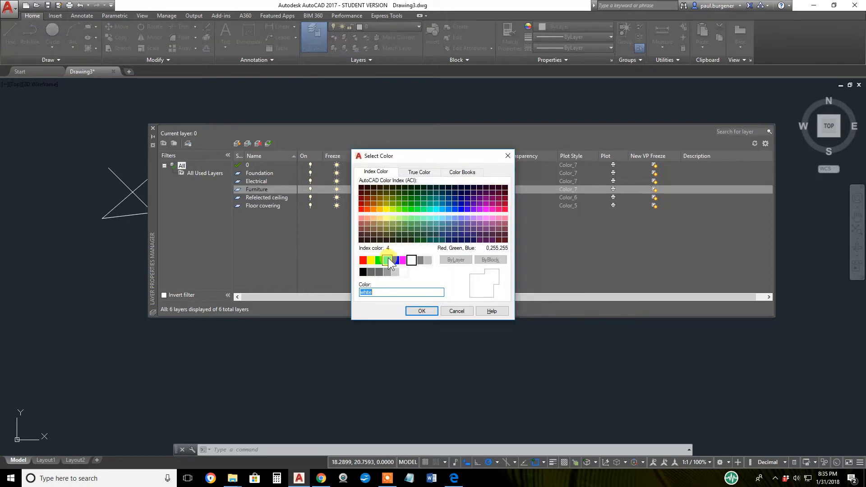
{"action": "left_click", "coordinate": [388, 260]}
{"action": "left_click", "coordinate": [421, 311]}
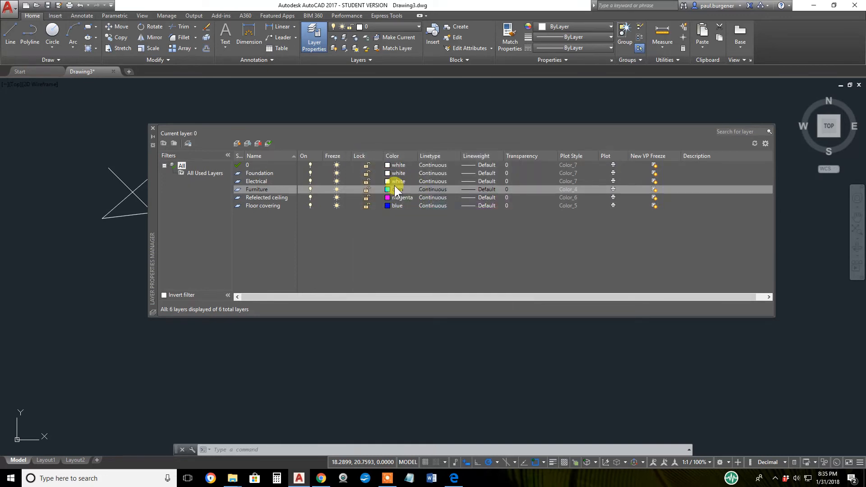
{"action": "left_click", "coordinate": [397, 179]}
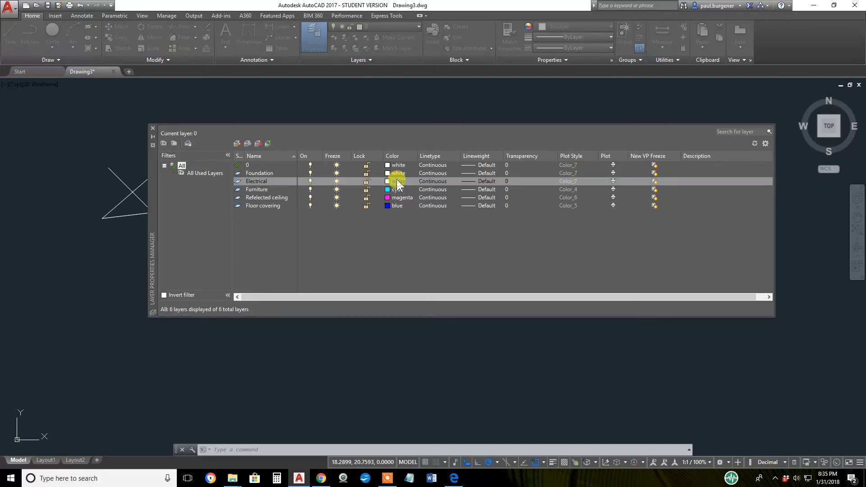
{"action": "left_click", "coordinate": [379, 260]}
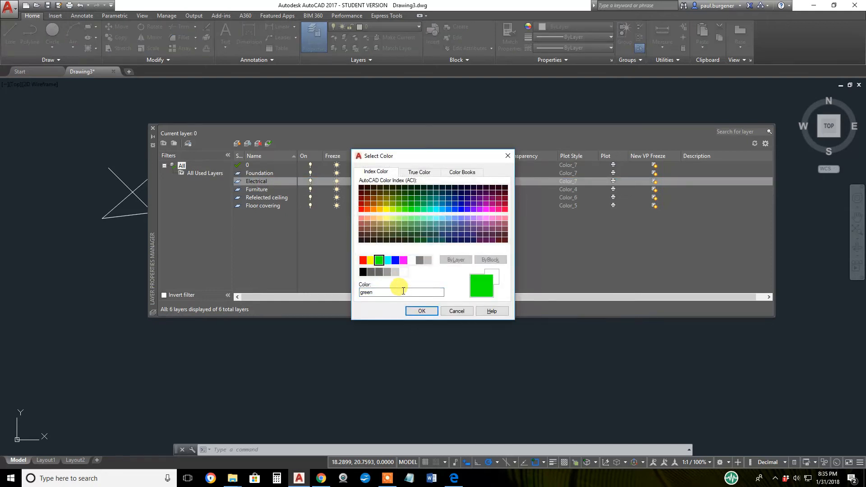
{"action": "left_click", "coordinate": [420, 310]}
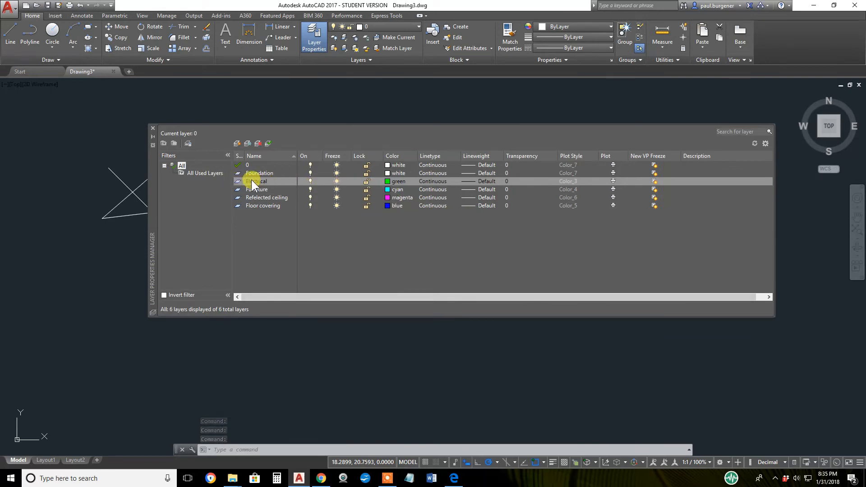
Make the Electrical layer current, switch the current layer to Furniture, and close the Layer Properties Manager
{"action": "left_click", "coordinate": [268, 143]}
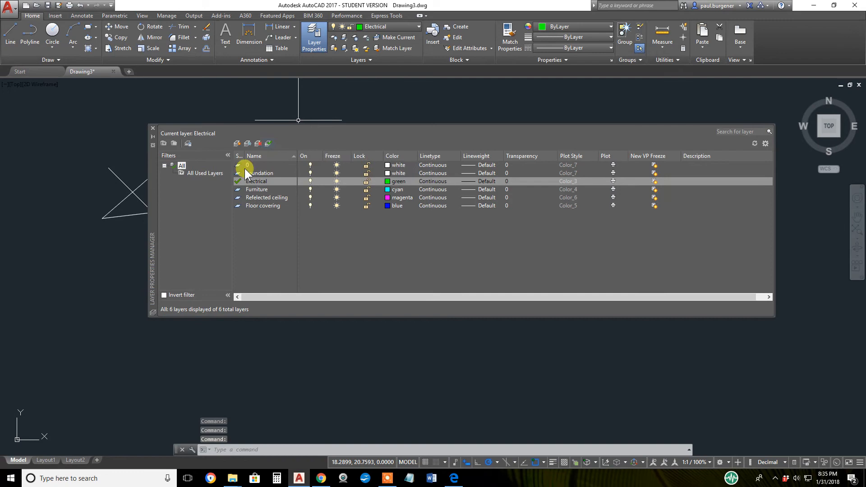
{"action": "double_click", "coordinate": [258, 190]}
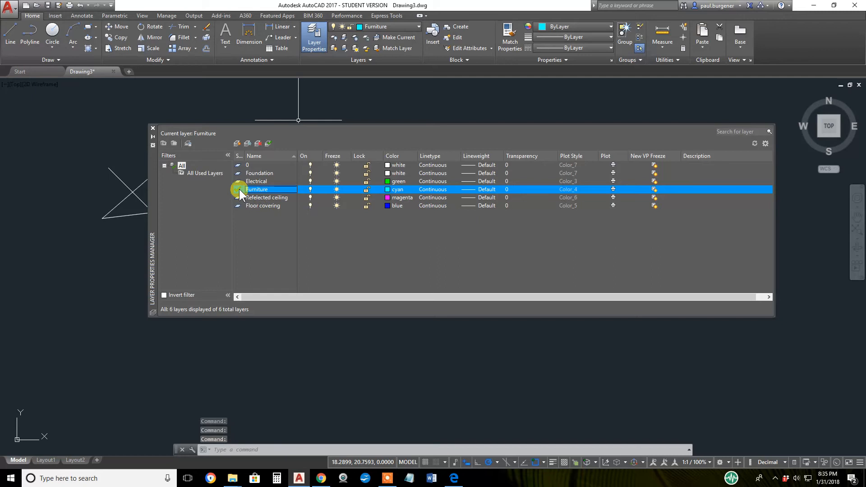
{"action": "left_click", "coordinate": [153, 128]}
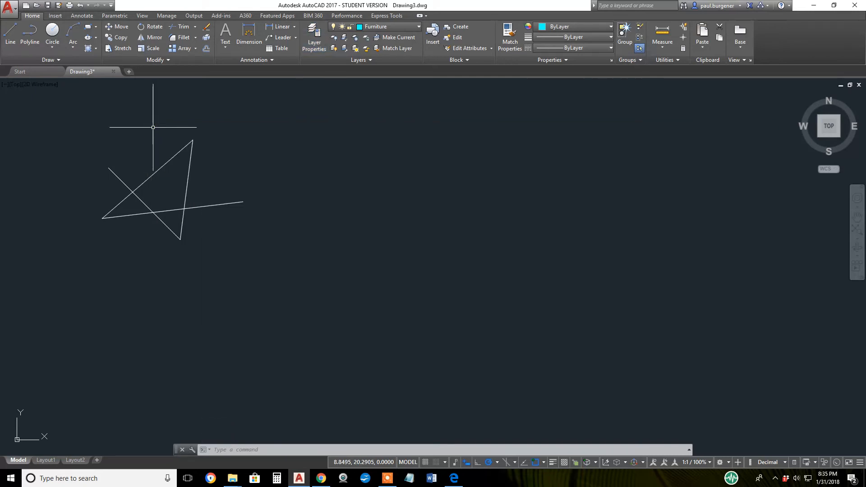
Draw a zigzag chain of seven connected lines on the Furniture layer, to the right of the existing white lines
{"action": "left_click", "coordinate": [10, 32]}
{"action": "left_click", "coordinate": [282, 132]}
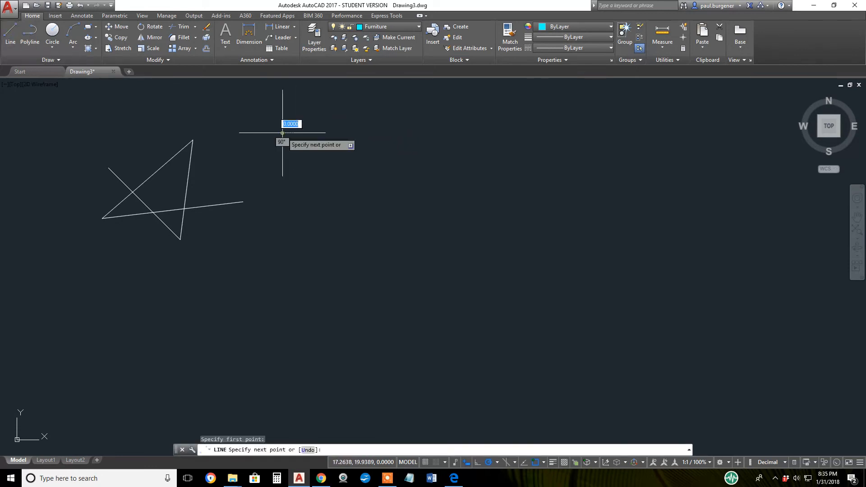
{"action": "left_click", "coordinate": [447, 289]}
{"action": "left_click", "coordinate": [419, 166]}
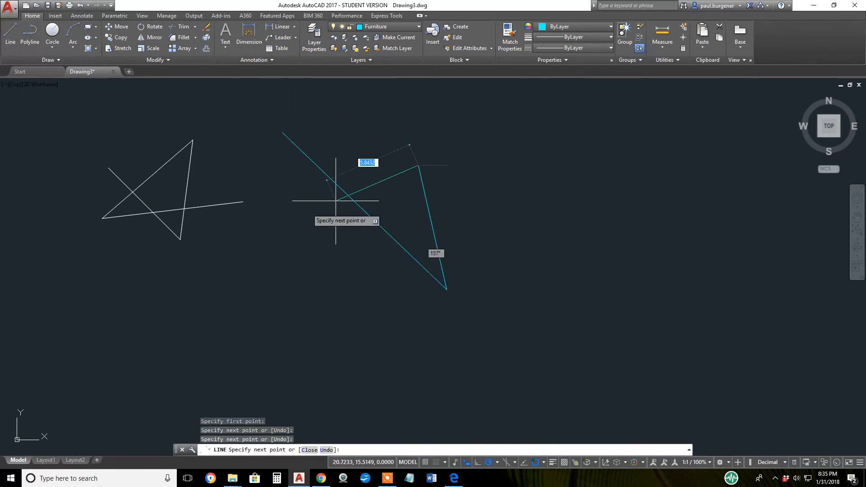
{"action": "left_click", "coordinate": [284, 221]}
{"action": "left_click", "coordinate": [326, 156]}
{"action": "left_click", "coordinate": [476, 237]}
{"action": "left_click", "coordinate": [469, 172]}
{"action": "left_click", "coordinate": [335, 273]}
{"action": "key", "text": "Return"}
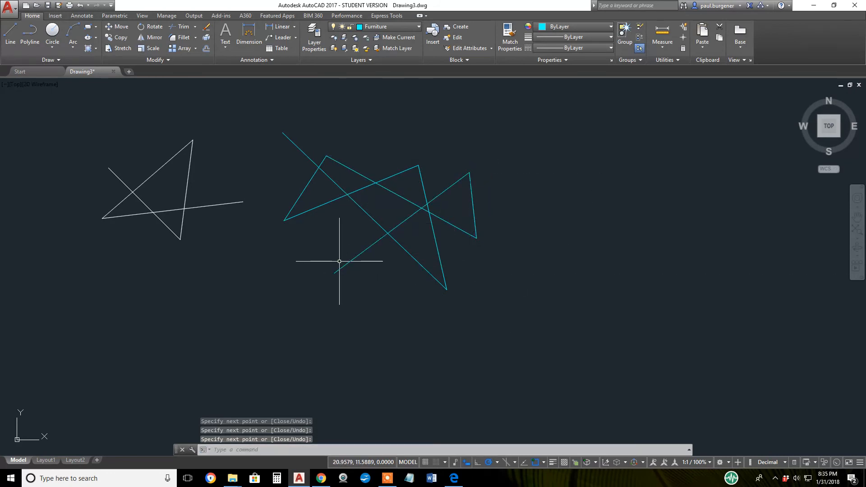
Change the Furniture layer's color to green and close the Layer Properties Manager
{"action": "left_click", "coordinate": [314, 29]}
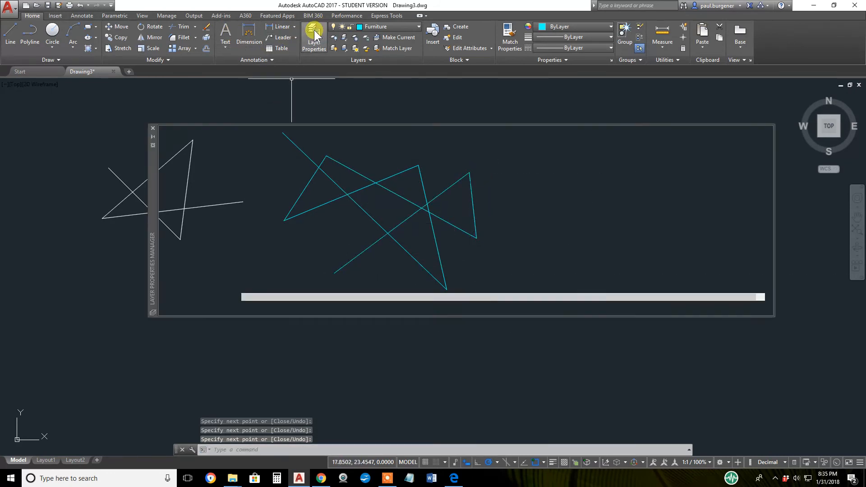
{"action": "left_click", "coordinate": [398, 198]}
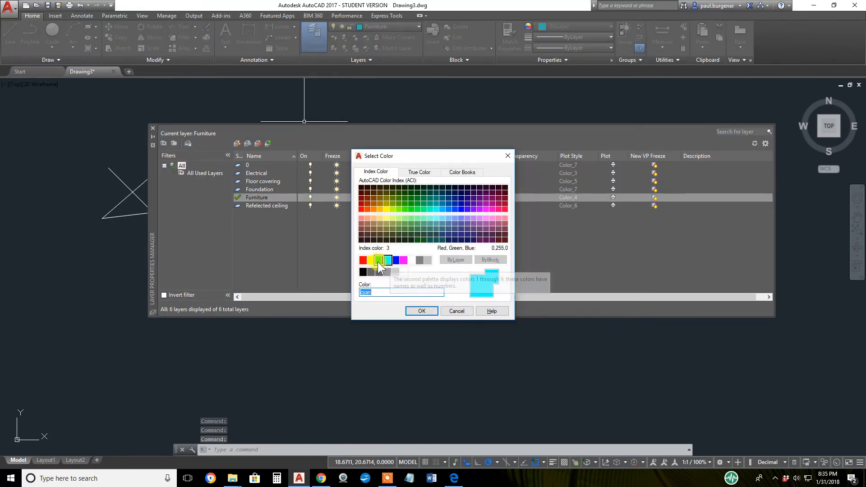
{"action": "left_click", "coordinate": [378, 260]}
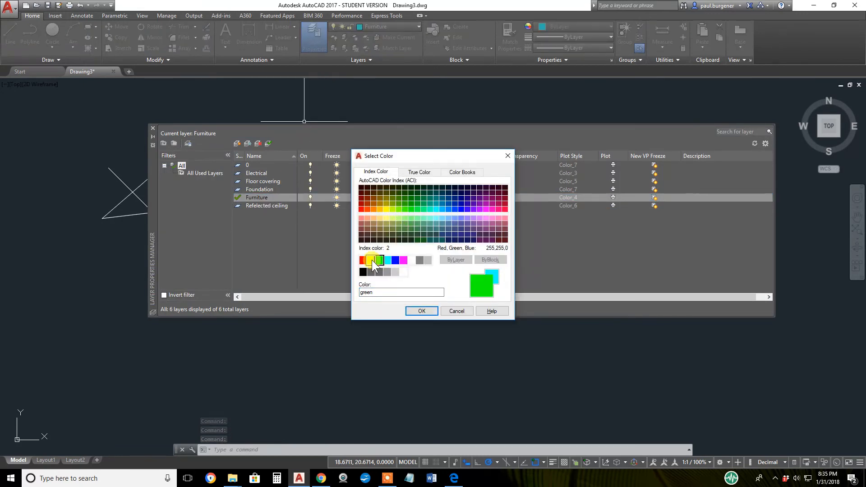
{"action": "left_click", "coordinate": [420, 311]}
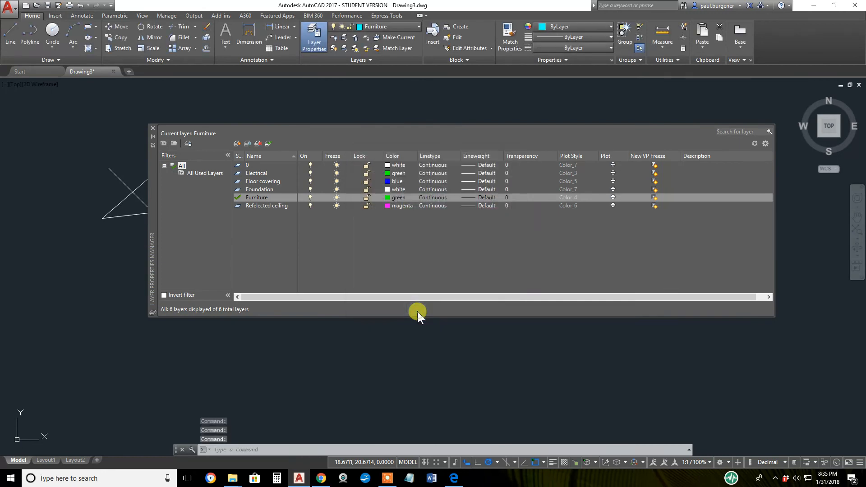
{"action": "left_click", "coordinate": [153, 127]}
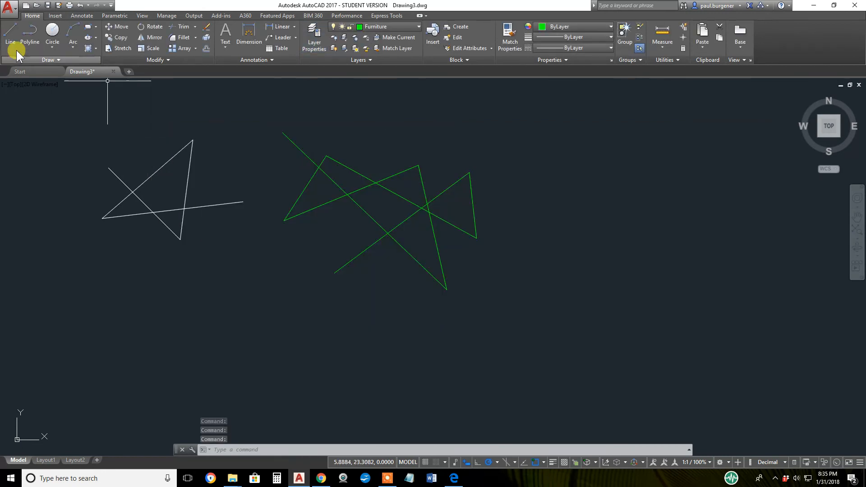
Draw a second zigzag of five connected lines on the Furniture layer, crossing the first green zigzag
{"action": "left_click", "coordinate": [190, 110]}
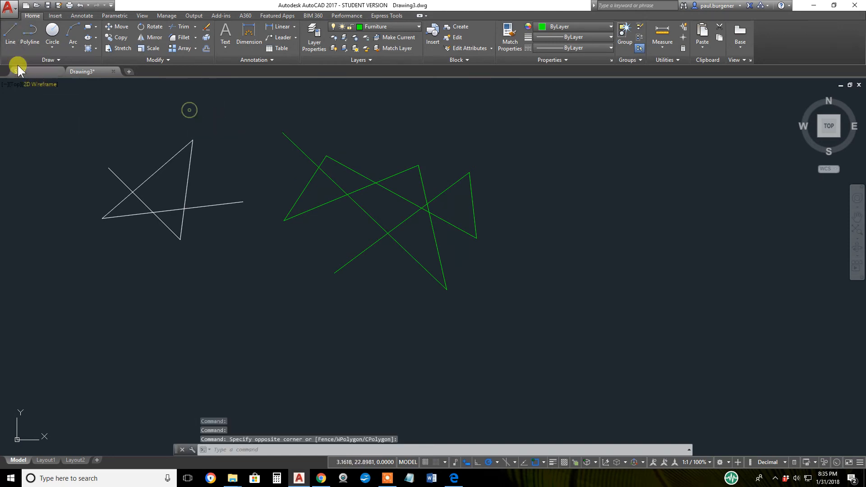
{"action": "left_click", "coordinate": [10, 33]}
{"action": "left_click", "coordinate": [184, 116]}
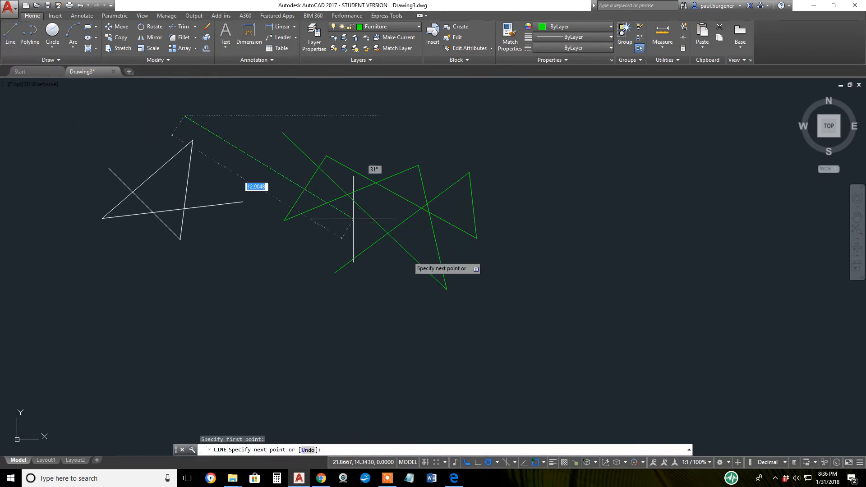
{"action": "left_click", "coordinate": [426, 285]}
{"action": "left_click", "coordinate": [398, 127]}
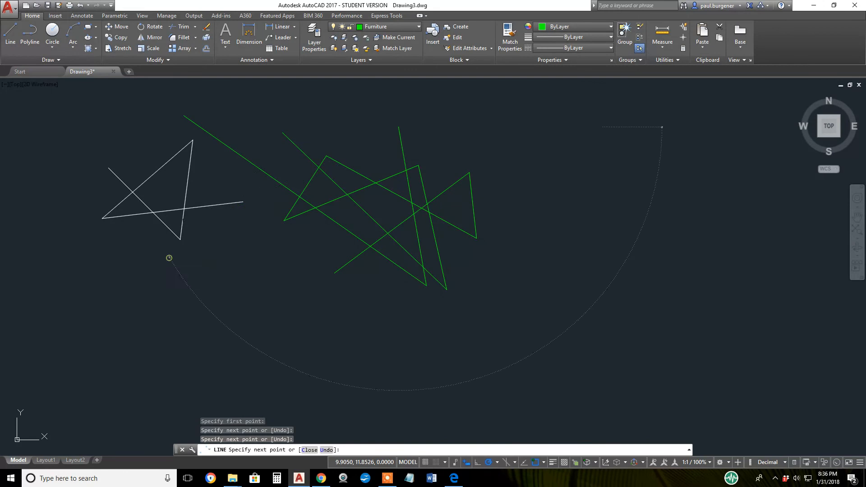
{"action": "left_click", "coordinate": [169, 257]}
{"action": "left_click", "coordinate": [282, 295]}
{"action": "left_click", "coordinate": [216, 173]}
{"action": "key", "text": "Return"}
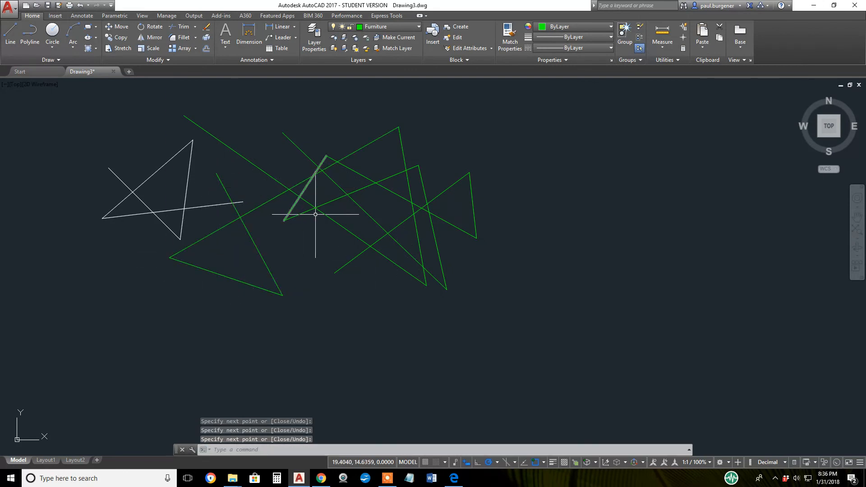
Make the Refelected ceiling layer current and close the Layer Properties Manager
{"action": "left_click", "coordinate": [314, 36]}
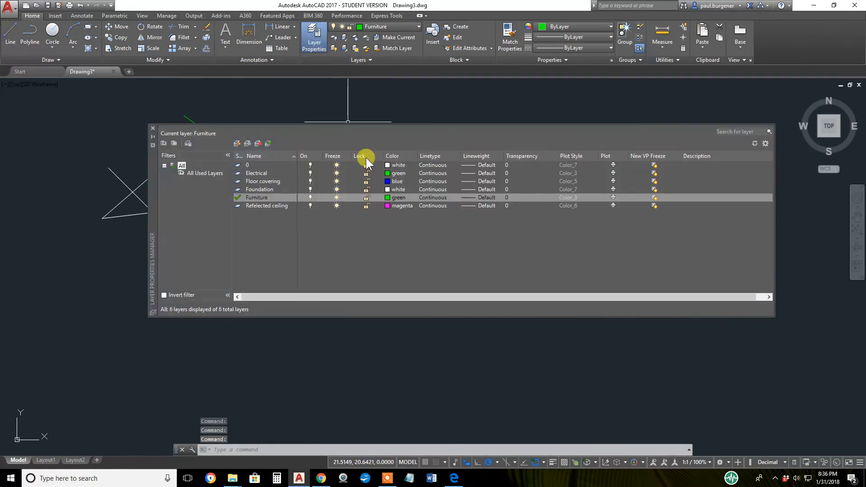
{"action": "double_click", "coordinate": [255, 205]}
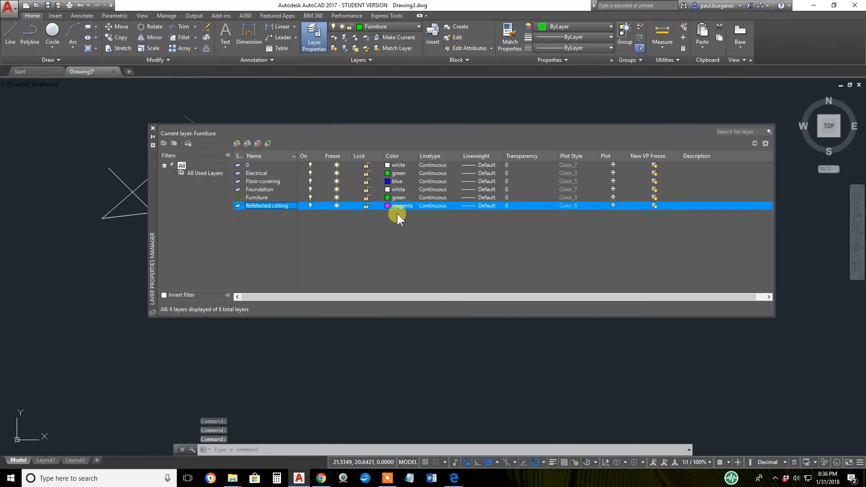
{"action": "left_click", "coordinate": [267, 144]}
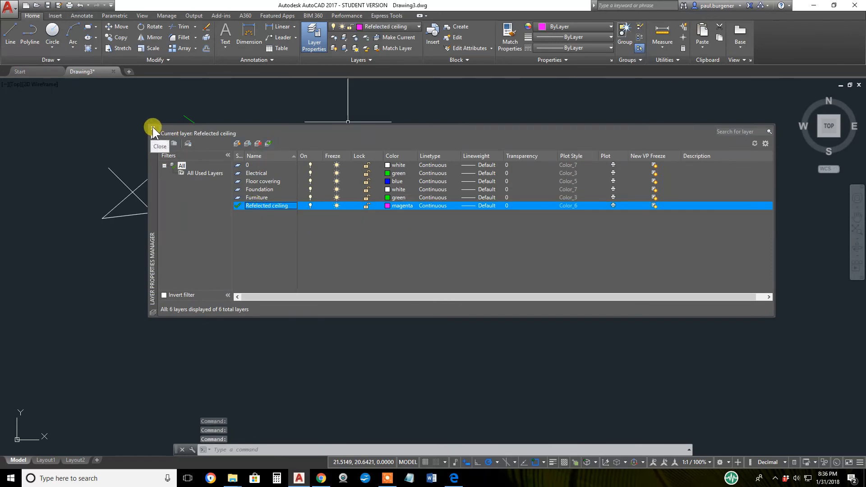
{"action": "left_click", "coordinate": [153, 127]}
Draw a chain of five connected lines on the Refelected ceiling layer, running below and to the right of the green lines
{"action": "left_click", "coordinate": [11, 31]}
{"action": "left_click", "coordinate": [180, 339]}
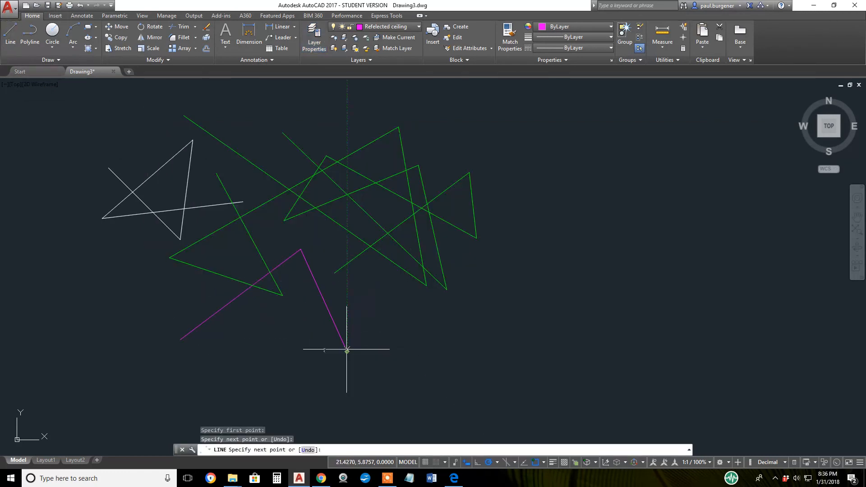
{"action": "left_click", "coordinate": [347, 351]}
{"action": "left_click", "coordinate": [552, 184]}
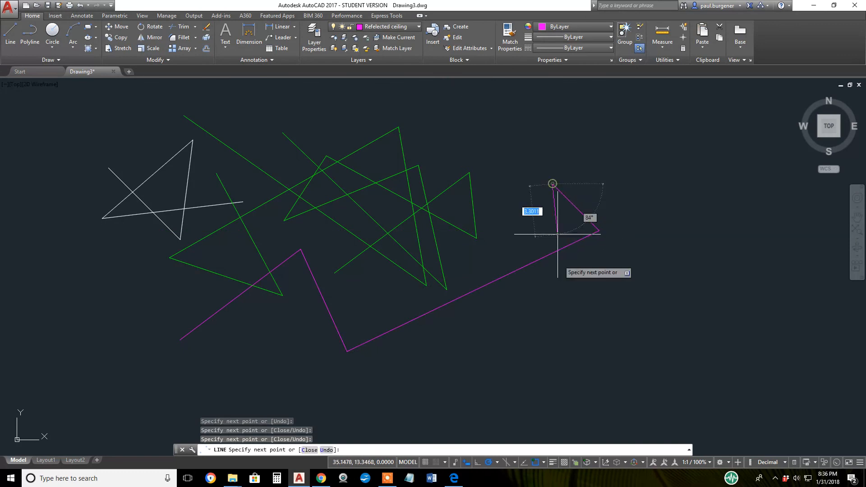
{"action": "left_click", "coordinate": [521, 338]}
{"action": "key", "text": "Return"}
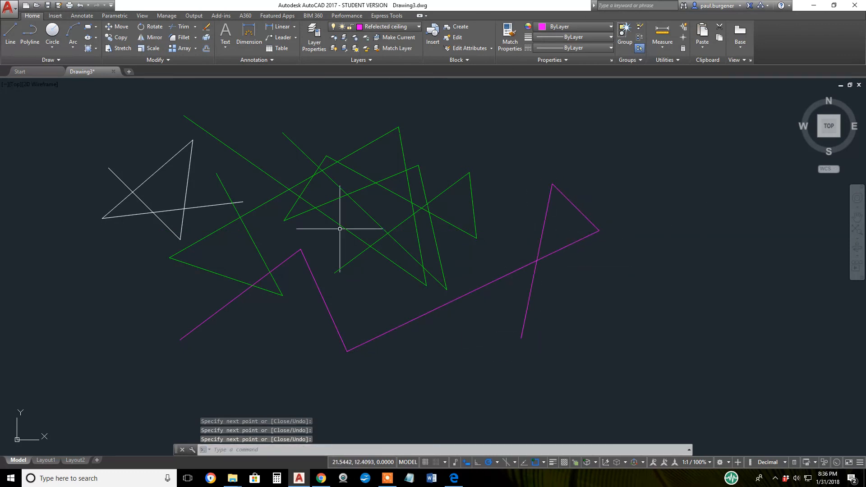
Make Floor covering the current layer and draw a chain of four connected lines on it, around the left side of the white lines
{"action": "left_click", "coordinate": [417, 28]}
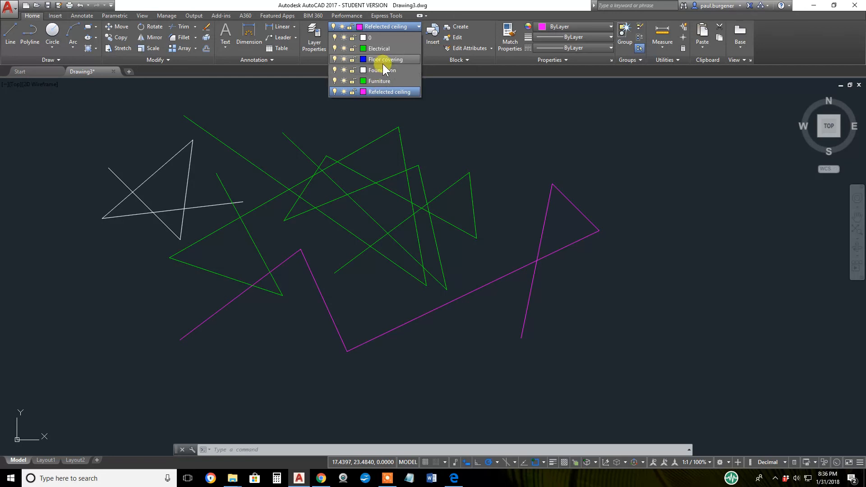
{"action": "left_click", "coordinate": [382, 60]}
{"action": "left_click", "coordinate": [9, 36]}
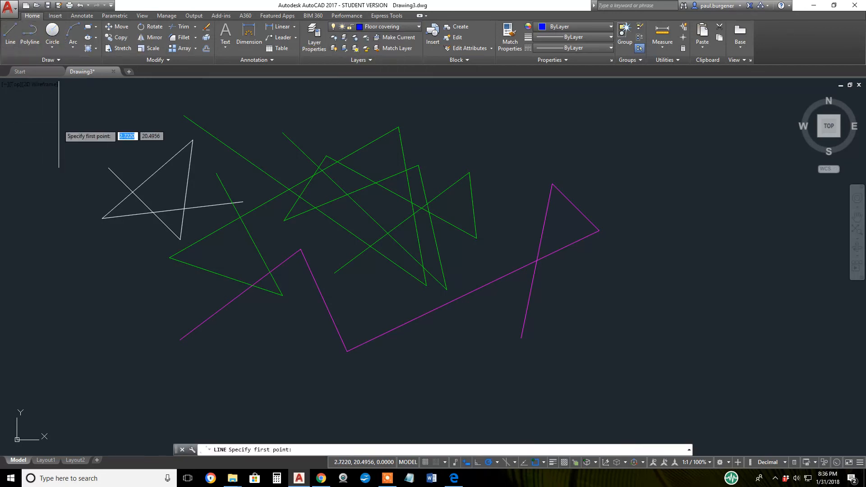
{"action": "left_click", "coordinate": [59, 124]}
{"action": "left_click", "coordinate": [112, 372]}
{"action": "left_click", "coordinate": [111, 111]}
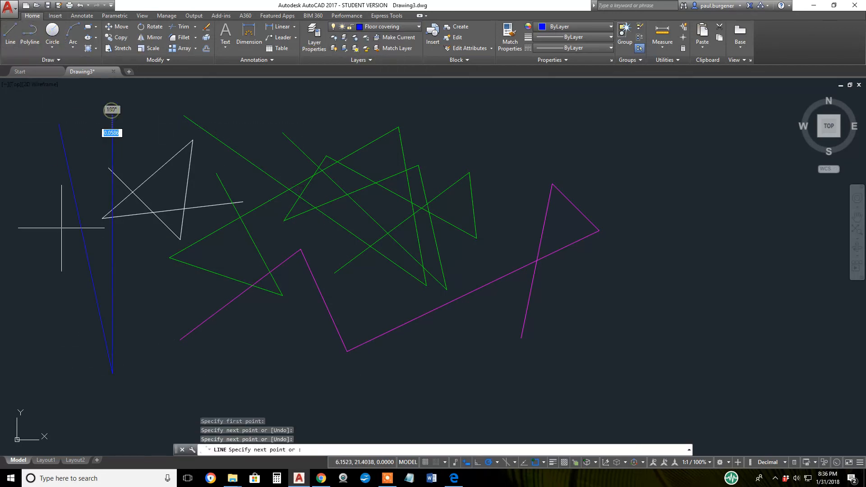
{"action": "left_click", "coordinate": [50, 241]}
{"action": "left_click", "coordinate": [130, 272]}
{"action": "key", "text": "Return"}
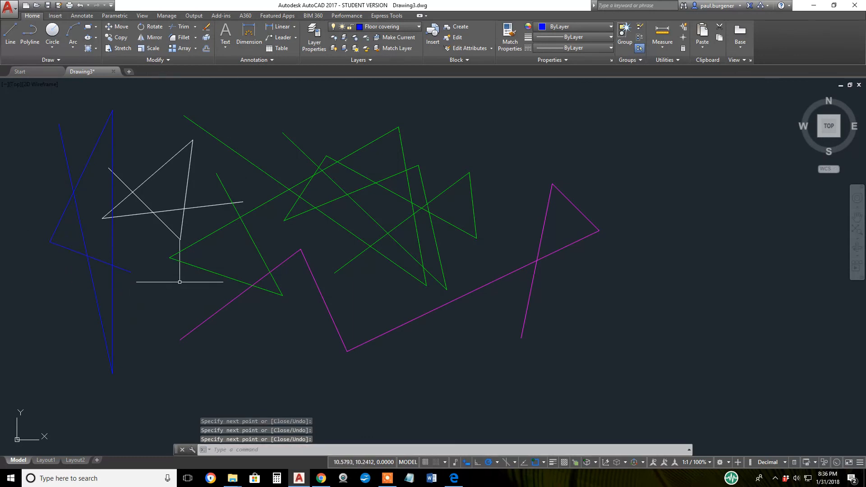